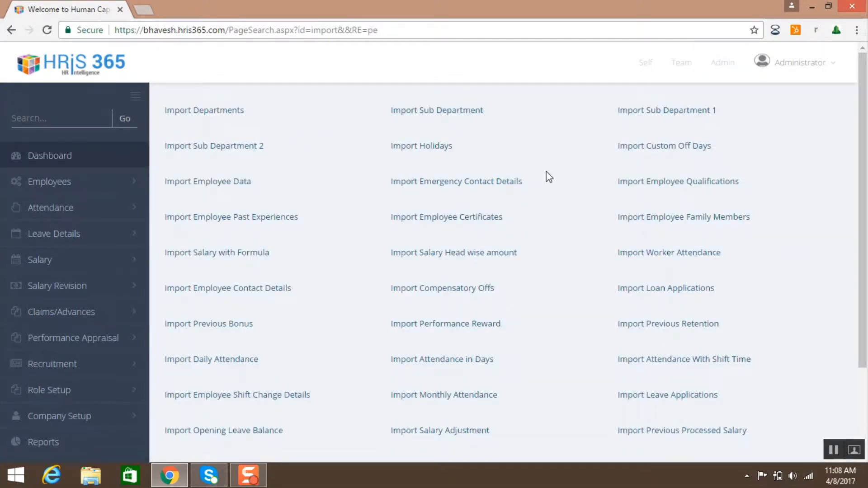
Download the Excel template from the Import Employee Data page, opened in a new tab, and open the downloaded workbook.
middle_click(207, 188)
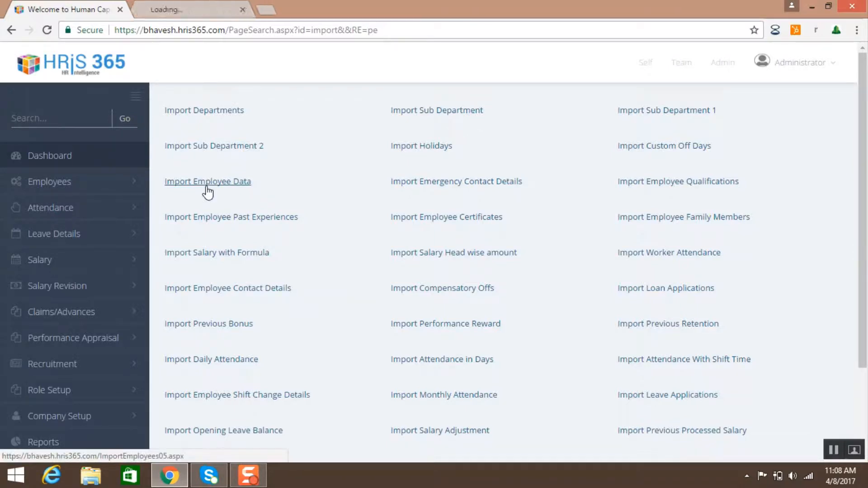
left_click(189, 9)
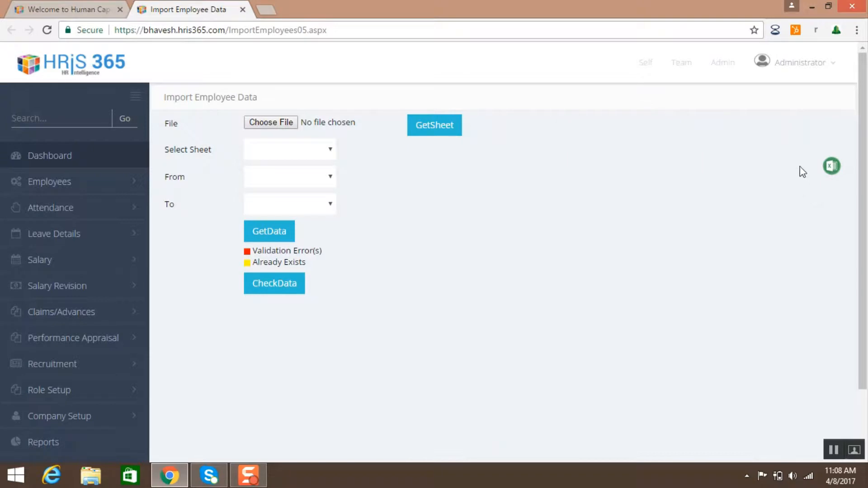
left_click(831, 175)
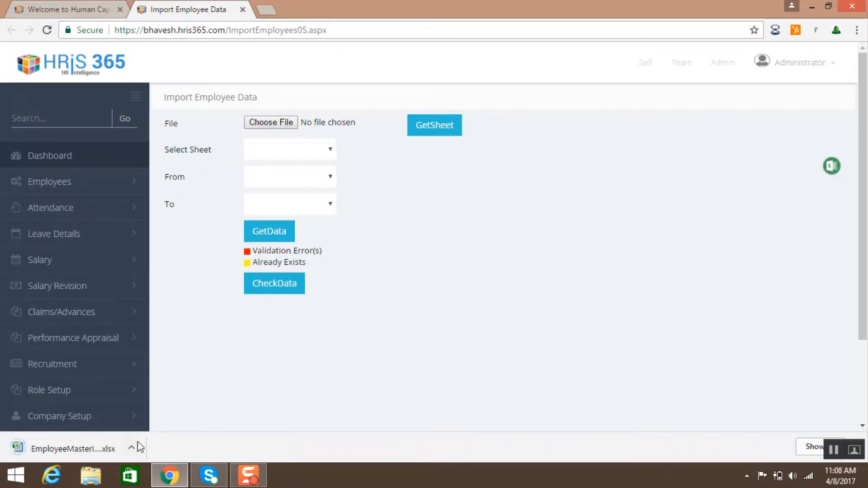
left_click(96, 451)
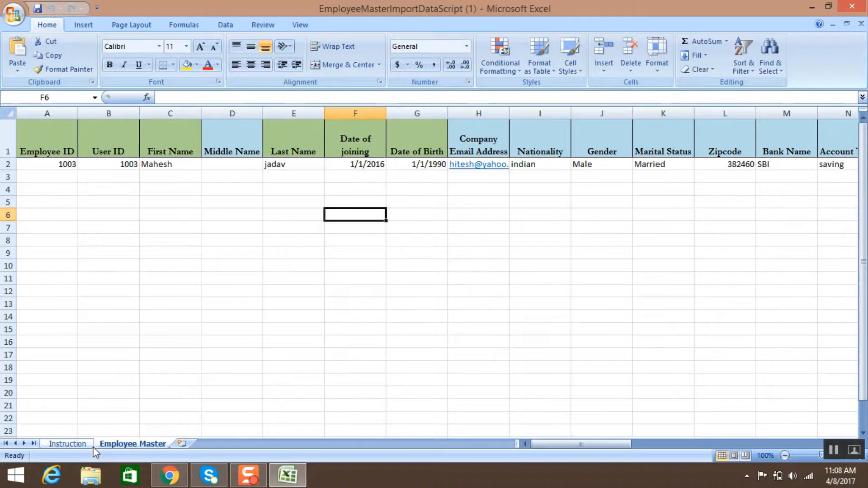
Review the personal detail columns of the Employee Master sheet, from Employee ID through Marital Status.
key("Left")
key("Left")
key("Left")
key("Left")
key("Left")
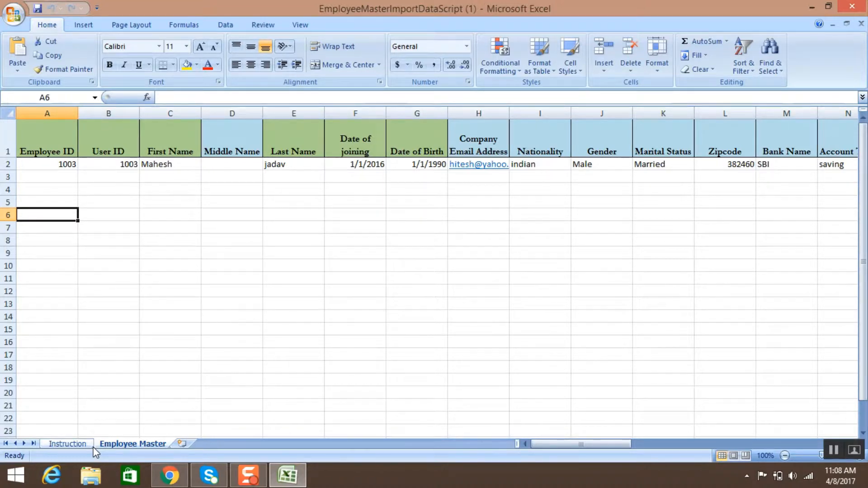
key("Right")
key("Right")
key("Right")
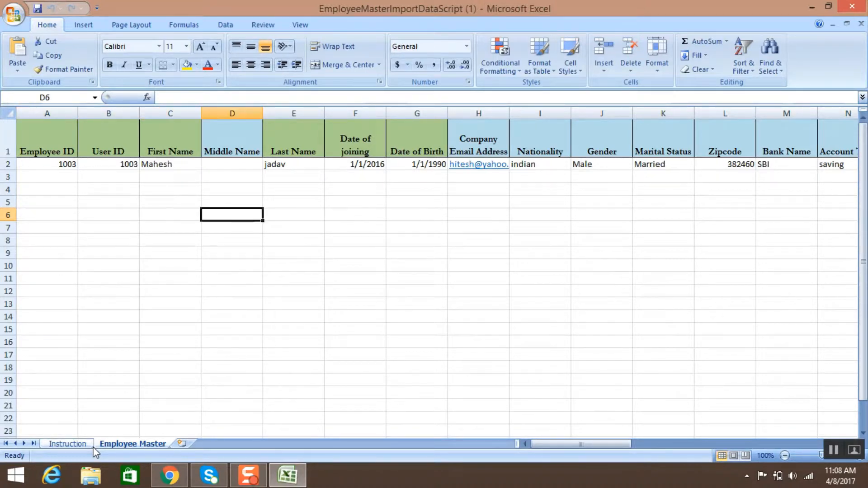
key("Right")
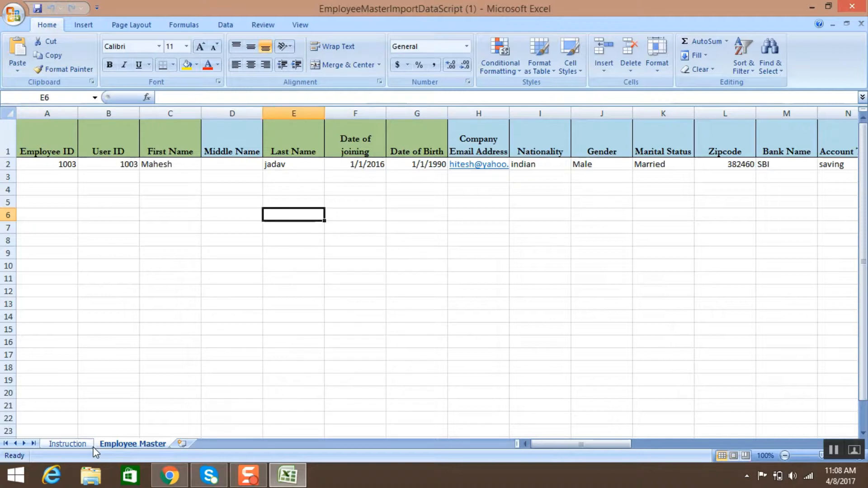
key("Right")
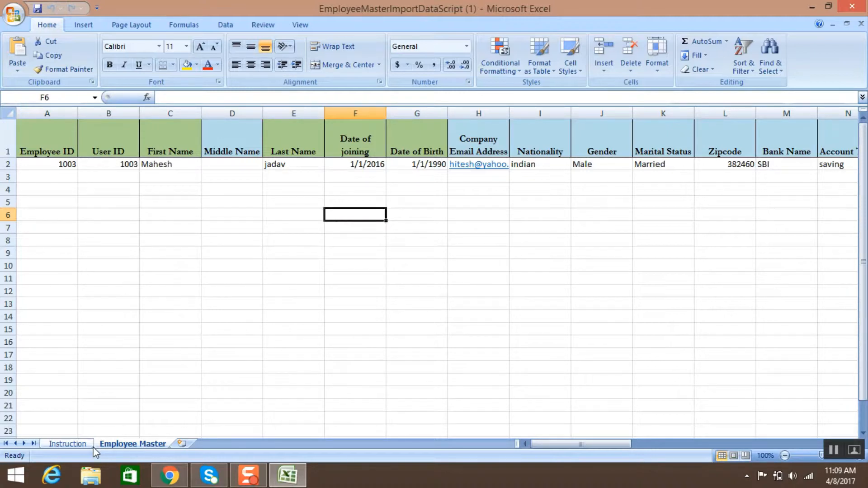
key("Right")
key("Right")
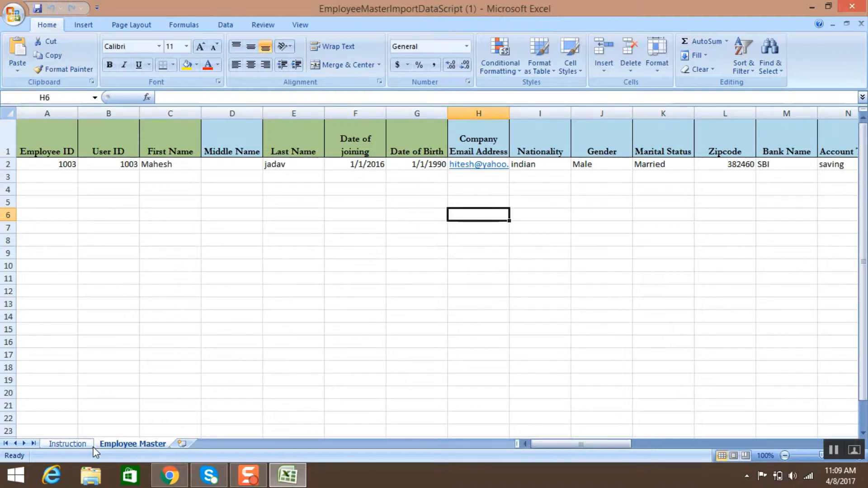
key("Right")
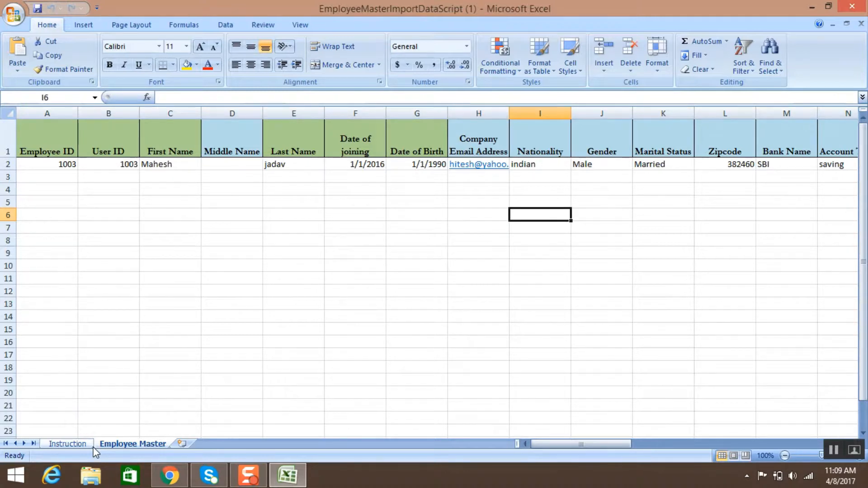
key("Right")
key("Right")
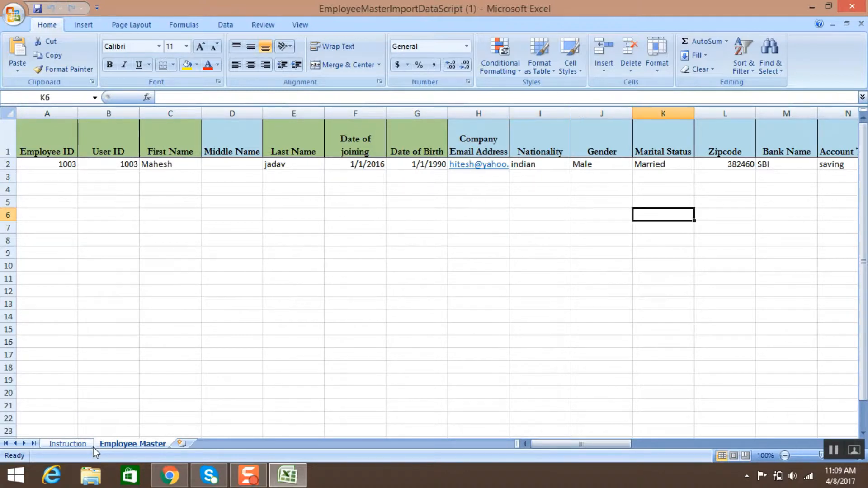
Review the zipcode, bank and payment columns of the Employee Master sheet, ending at Salary Paid on.
key("Right")
key("Right")
key("Right")
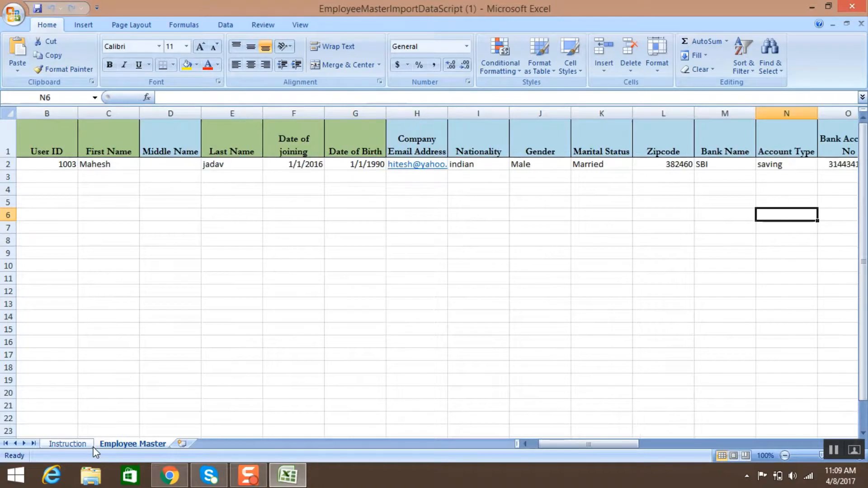
key("Right")
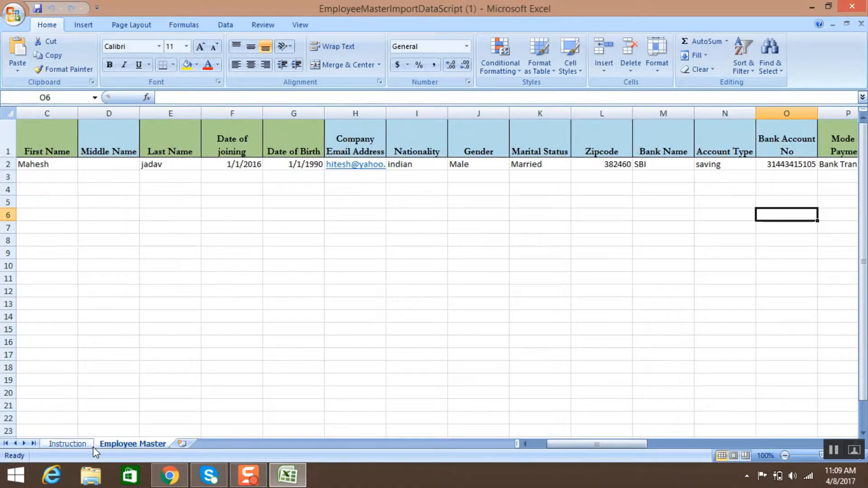
key("Right")
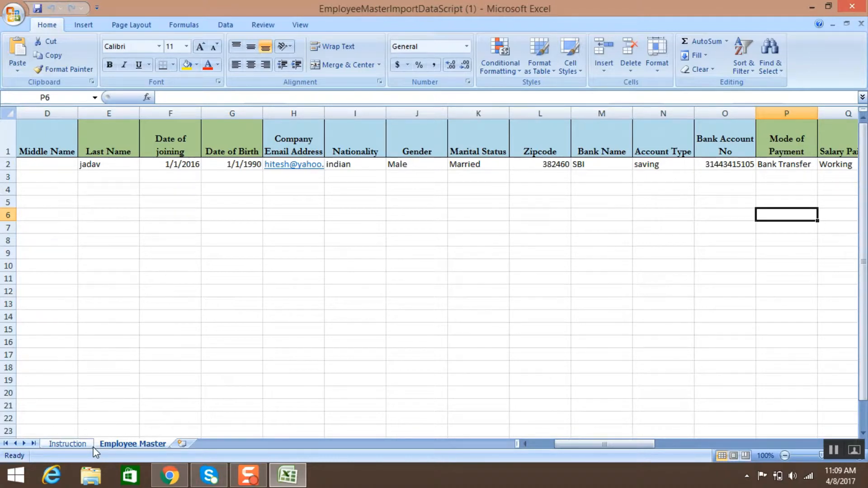
key("Right")
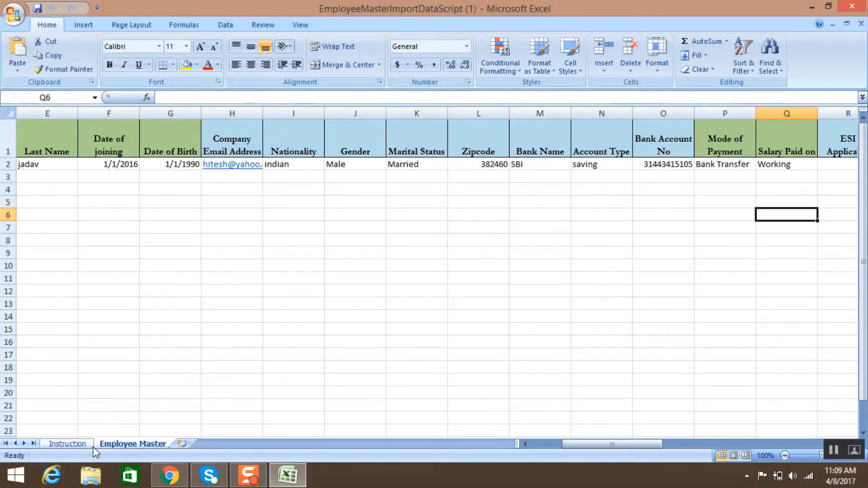
Review the statutory and identification columns from ESI Applicable through Name as per Bank Record.
key("Right")
key("Right")
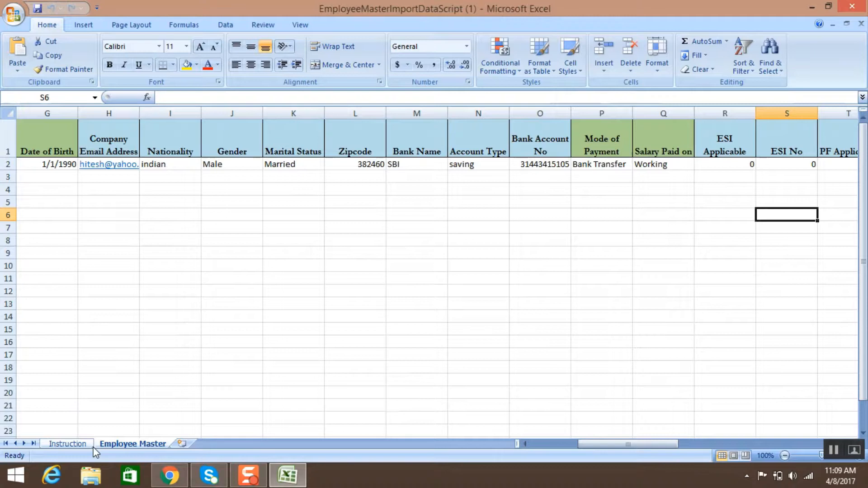
key("Right")
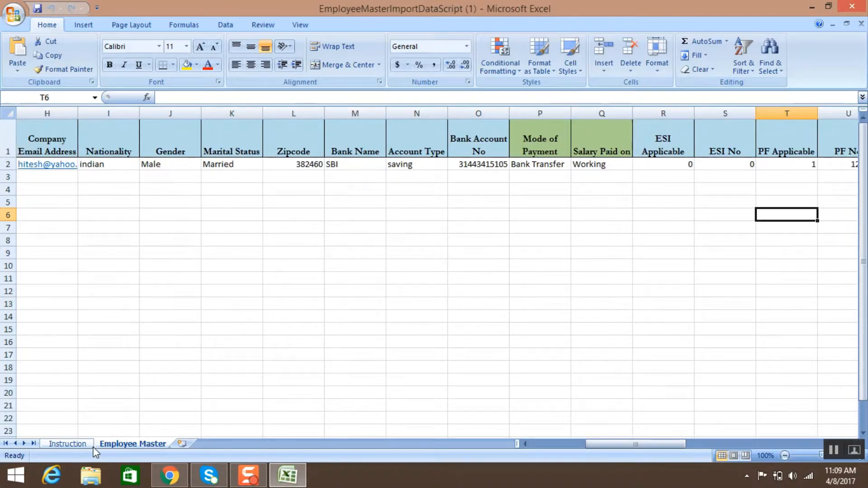
key("Right")
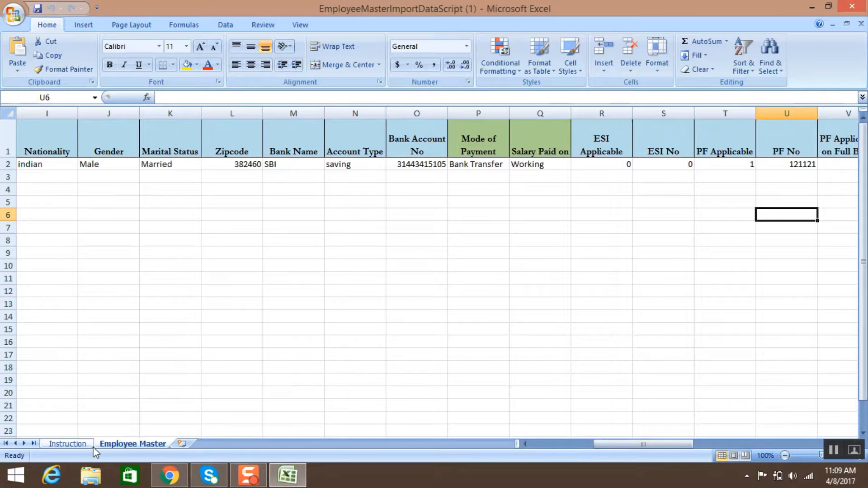
key("Right")
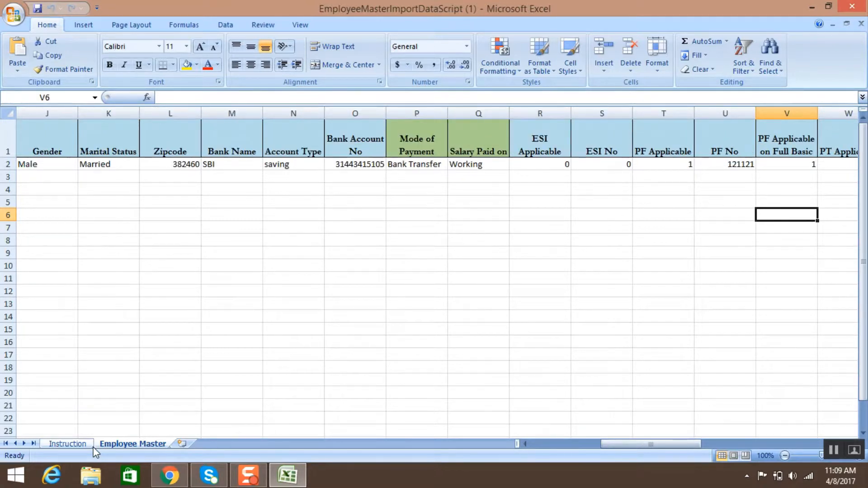
key("Right")
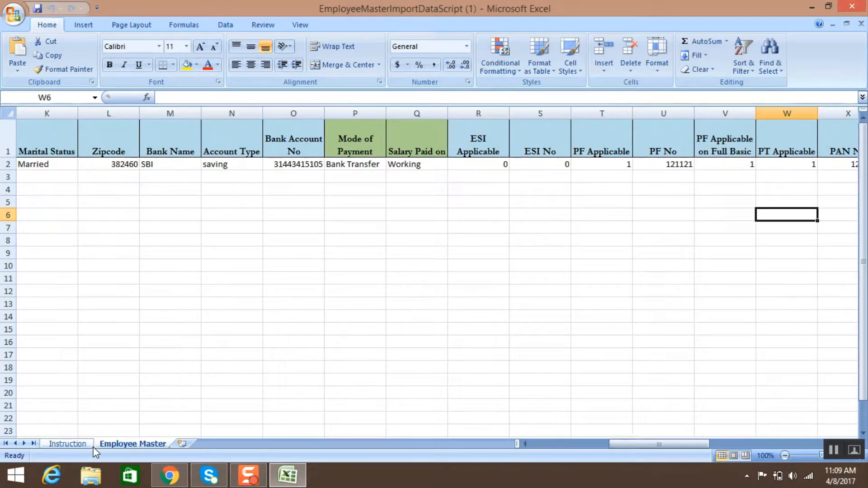
key("Right")
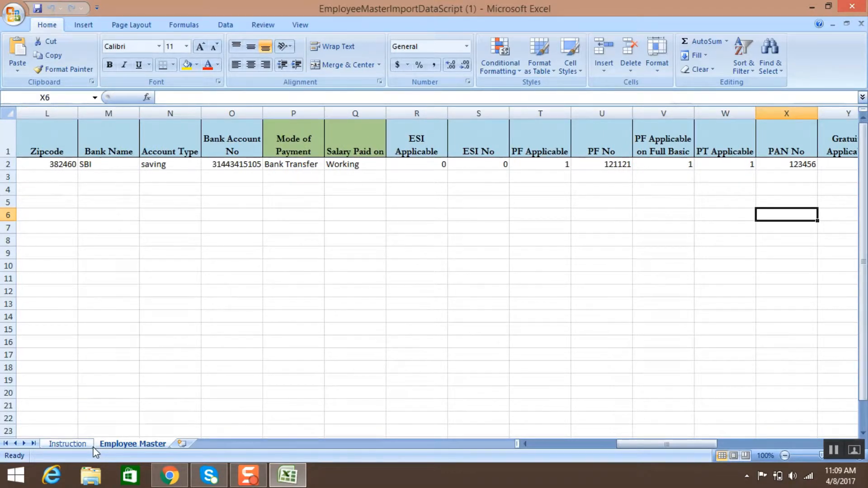
key("Right")
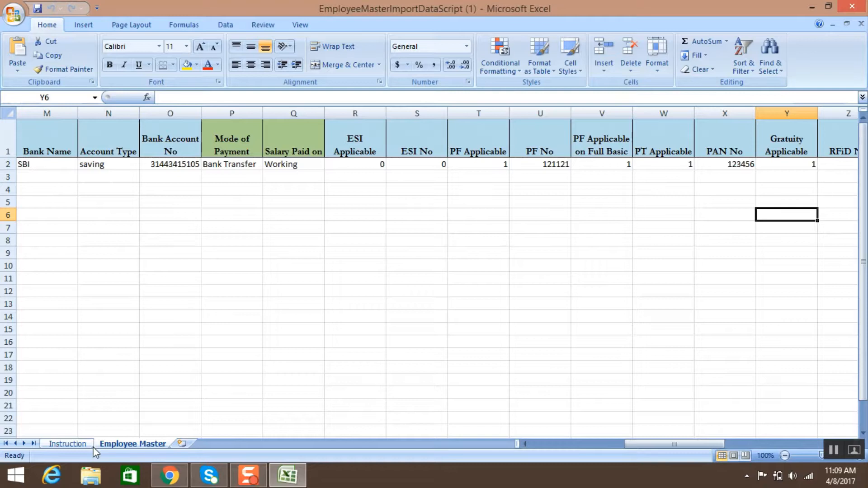
key("Right")
key("Right")
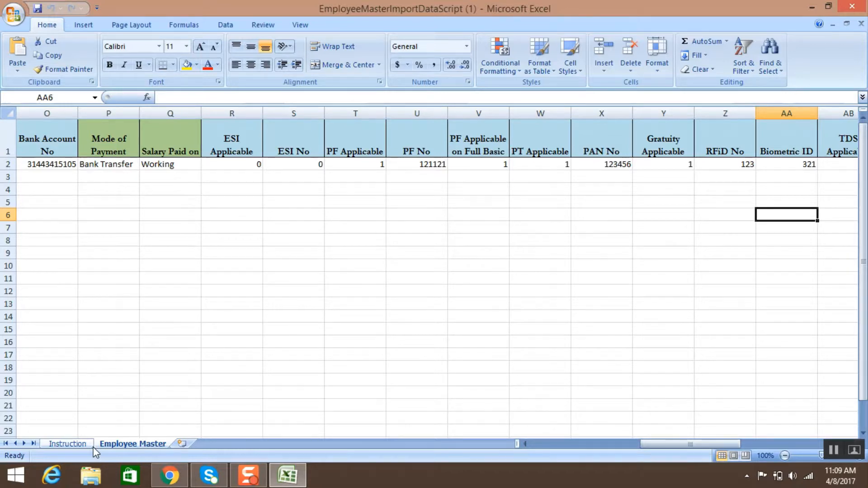
key("Right")
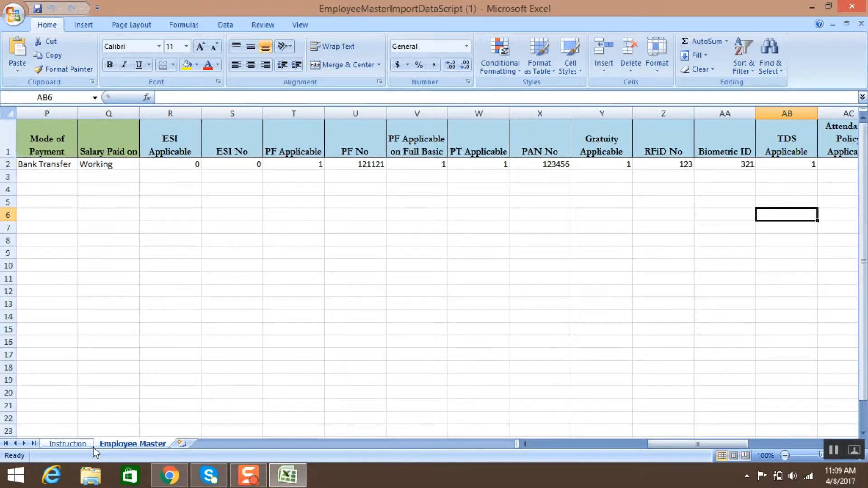
key("Right")
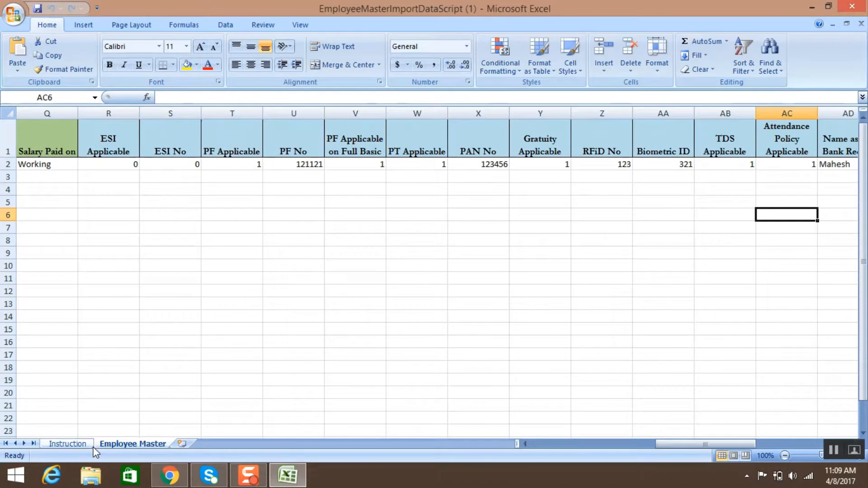
key("Right")
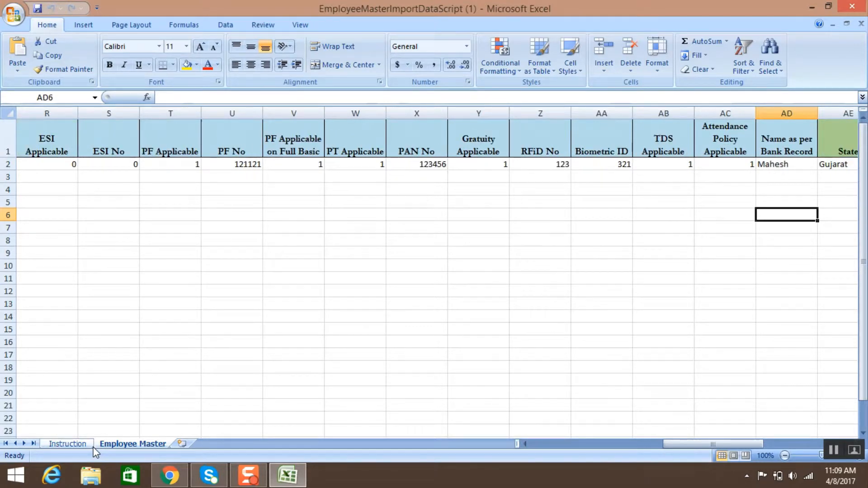
Review the organisation columns from State and Branch through Department, Designation, Pay Cadre, Category and SubCategory.
key("Right")
key("Right")
key("Right")
key("Right")
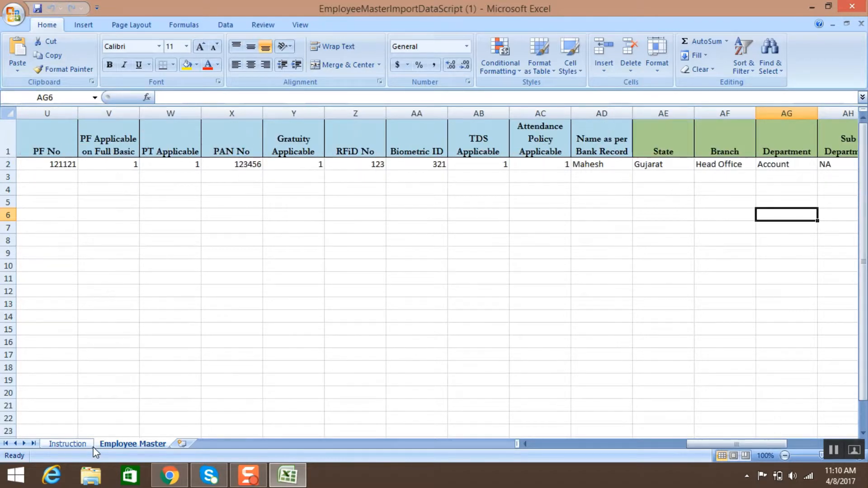
key("Right")
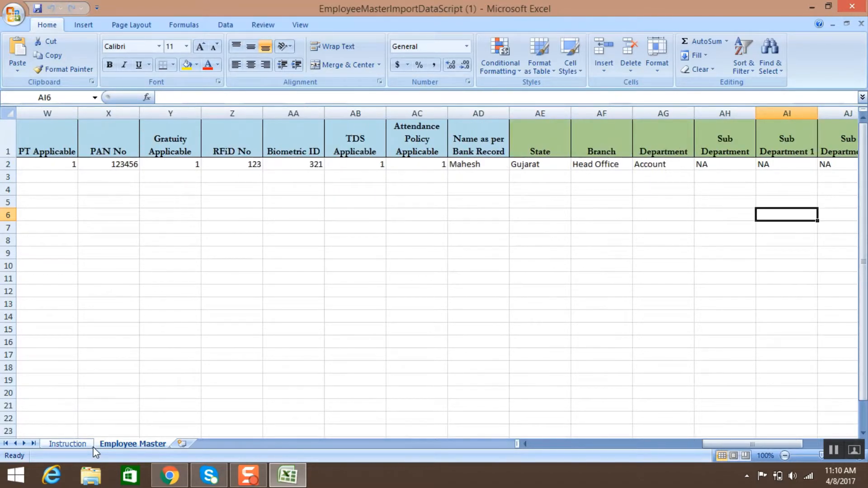
key("Right")
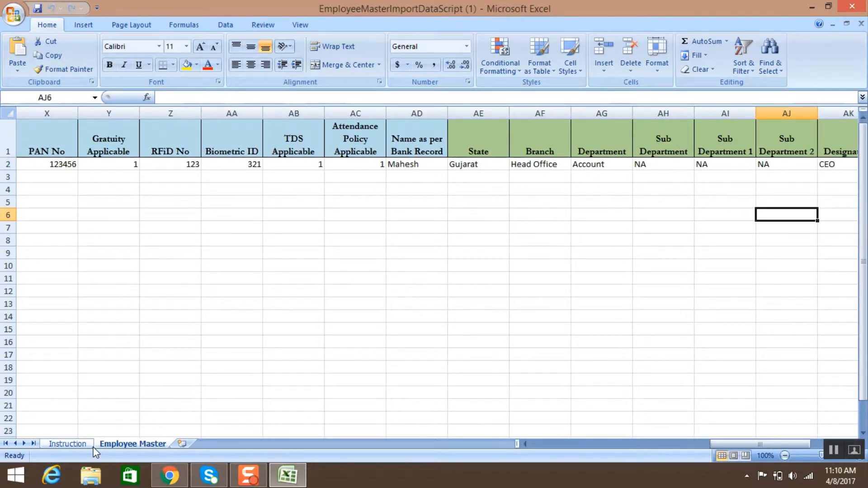
key("Right")
key("Right")
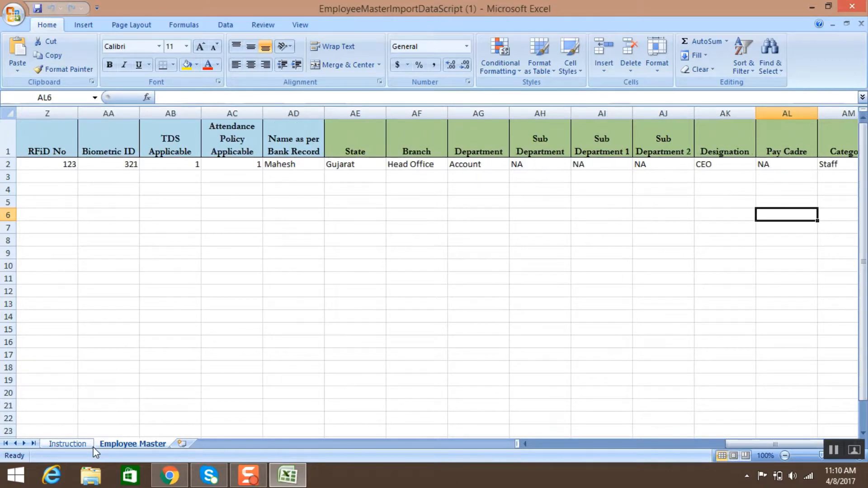
key("Right")
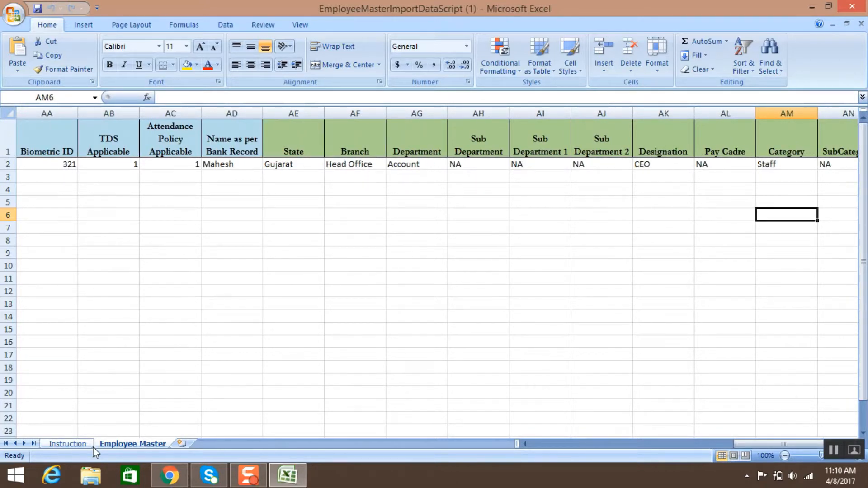
key("Right")
Go back across the Employee Master sheet from the Category column to the Employee ID column, rechecking the column headings.
key("Left")
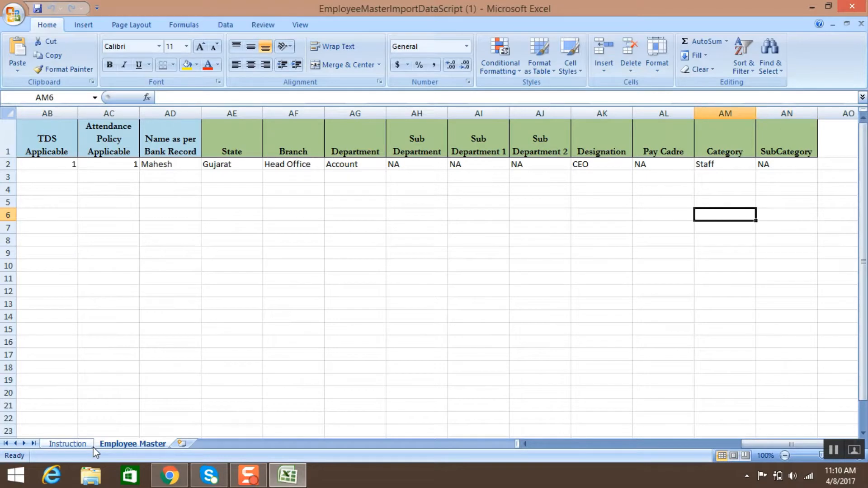
key("Left")
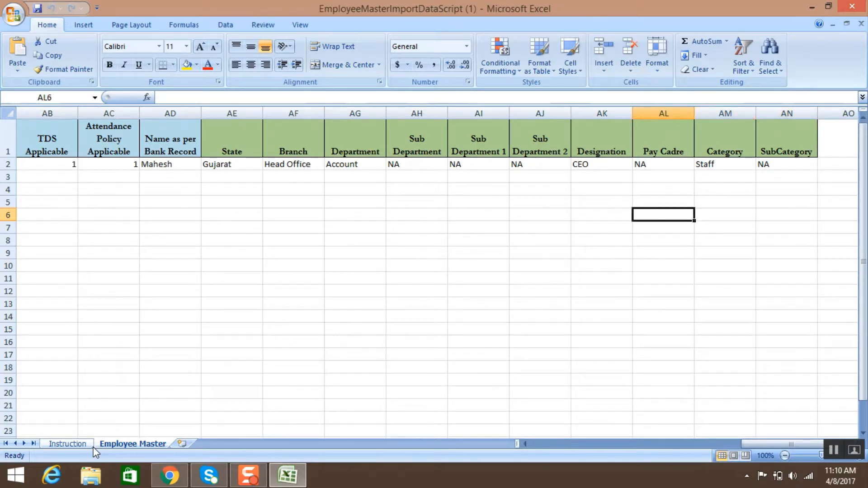
key("Left")
key("Left")
key("Left")
key("Left")
key("Left")
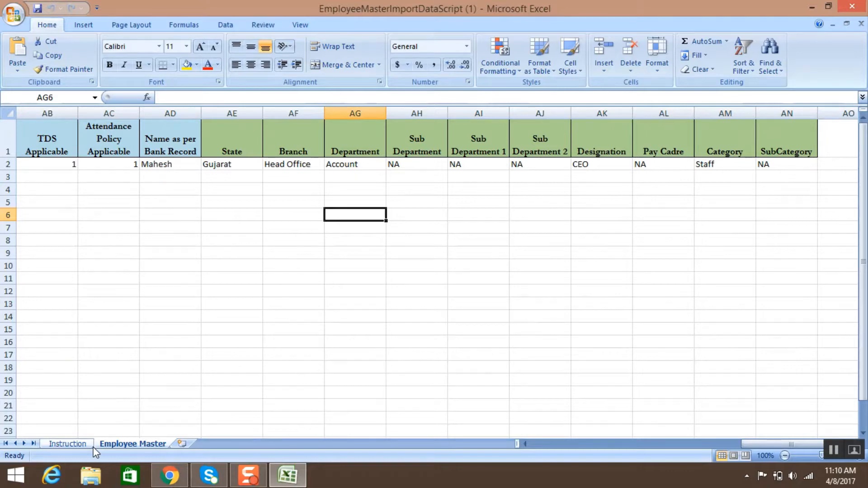
key("Left")
key("Left")
key("Left")
key("Left")
key("Left")
key("Left")
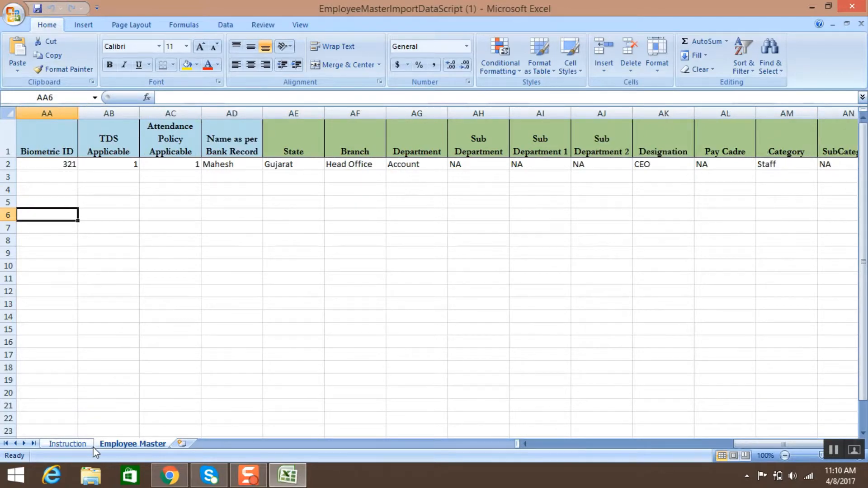
key("Left")
key("Left")
key("Left")
key("Left")
key("Left")
key("Left")
key("Left")
key("Left")
key("Left")
key("Left")
key("Left")
key("Left")
key("Left")
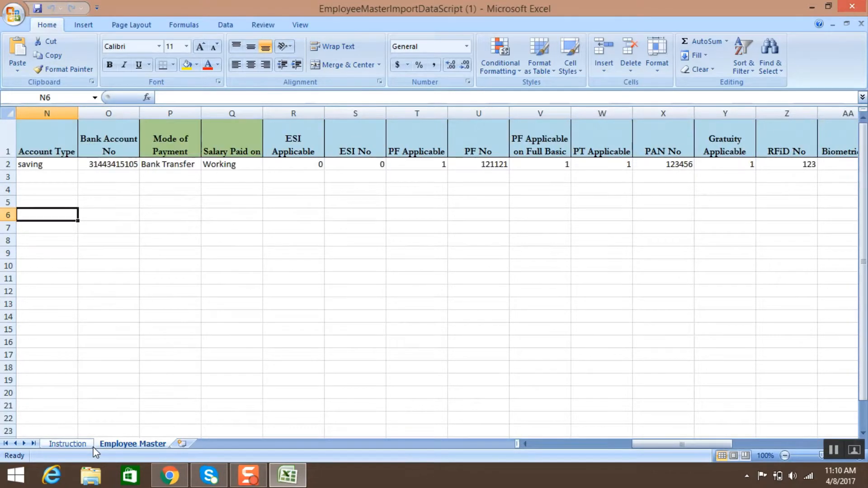
key("Left")
key("Left")
key("Left")
key("Left")
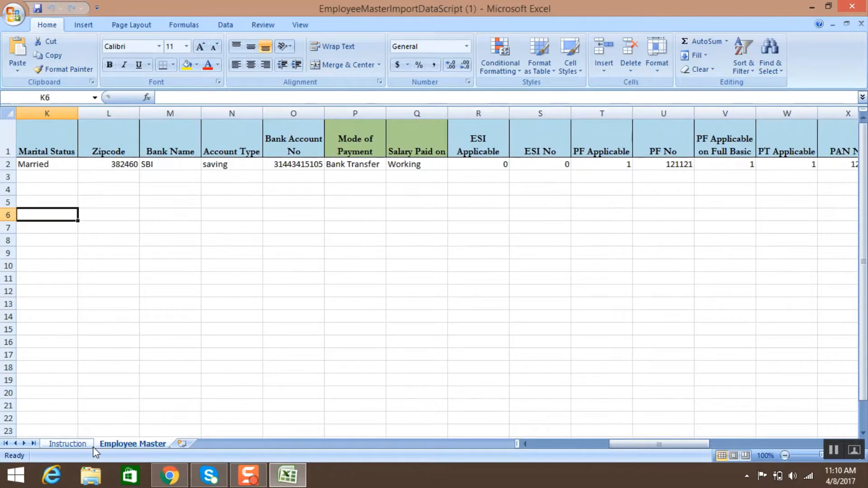
key("Left")
key("Left")
key("Left")
key("Left")
key("Left")
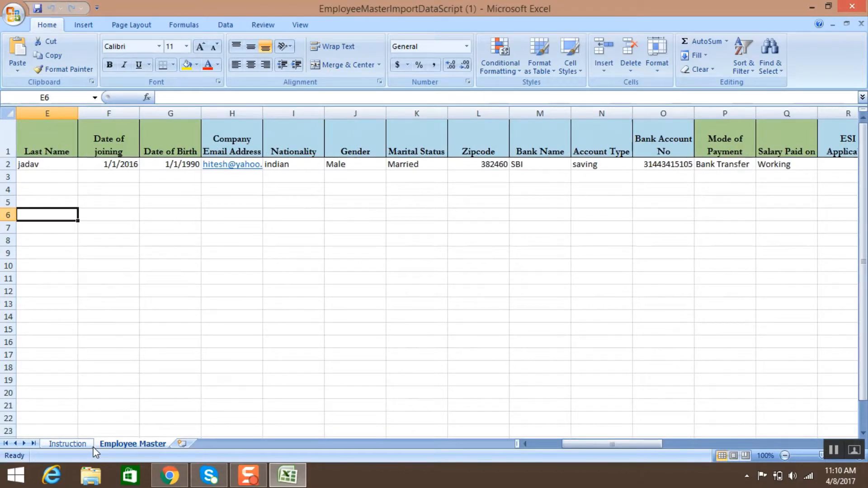
key("Left")
key("Left")
key("Left")
key("Left")
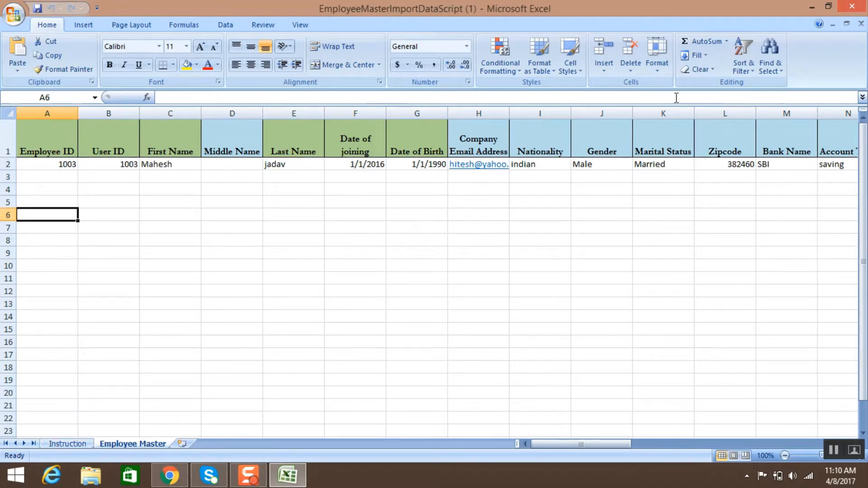
Switch to the HRIS 365 site in Chrome and view the Company Setup options, including Org Structure and Rule Setup.
left_click(818, 7)
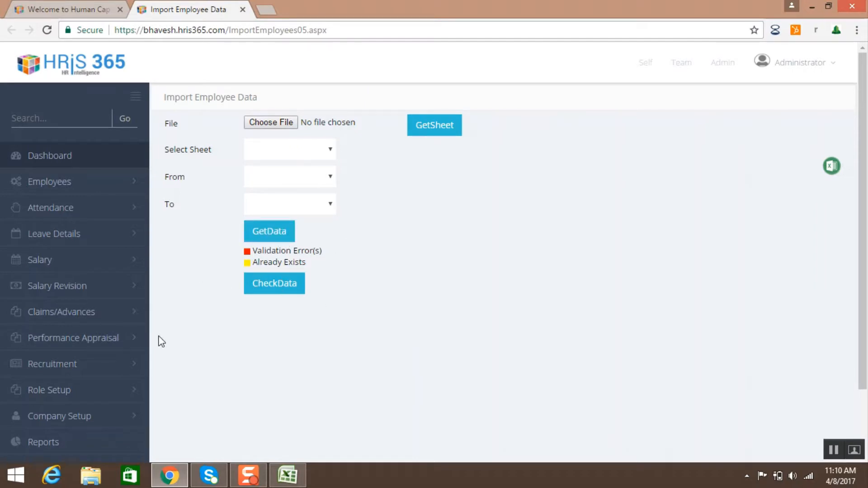
left_click(79, 408)
scroll(78, 405, "down", 4)
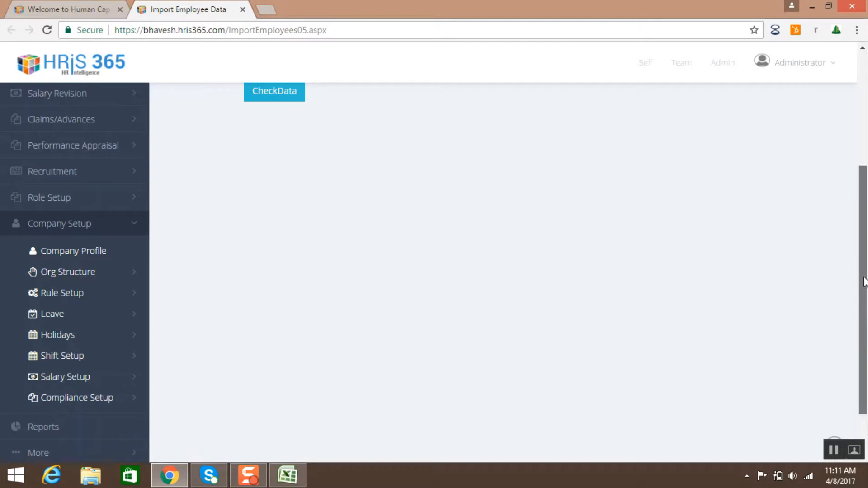
Open the Add Employee page from the Employees section in a new browser tab and switch to it.
left_click_drag(863, 282, 844, 175)
left_click(97, 181)
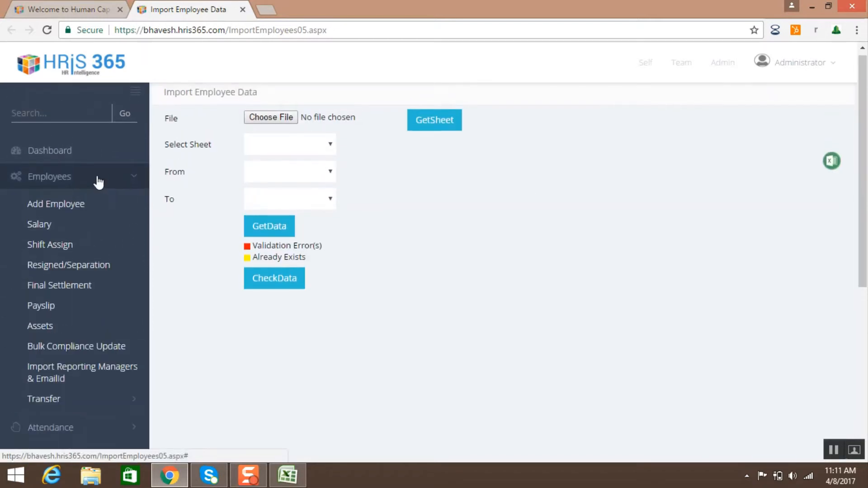
middle_click(79, 210)
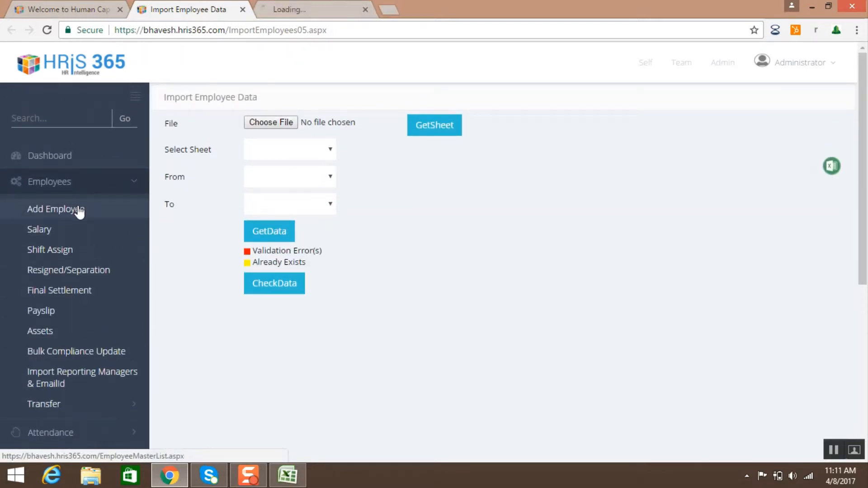
left_click(307, 6)
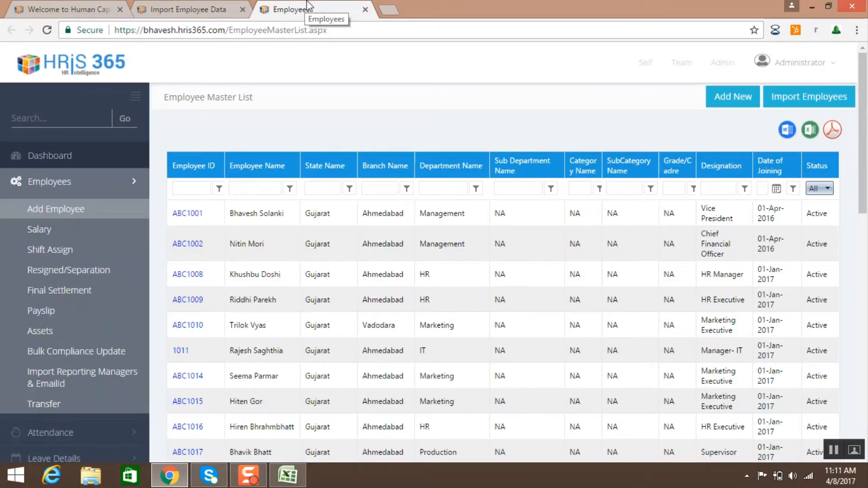
Review the fields of a new Employee Master form with the Ex employee option enabled, and return to the Employee Master List.
left_click(725, 107)
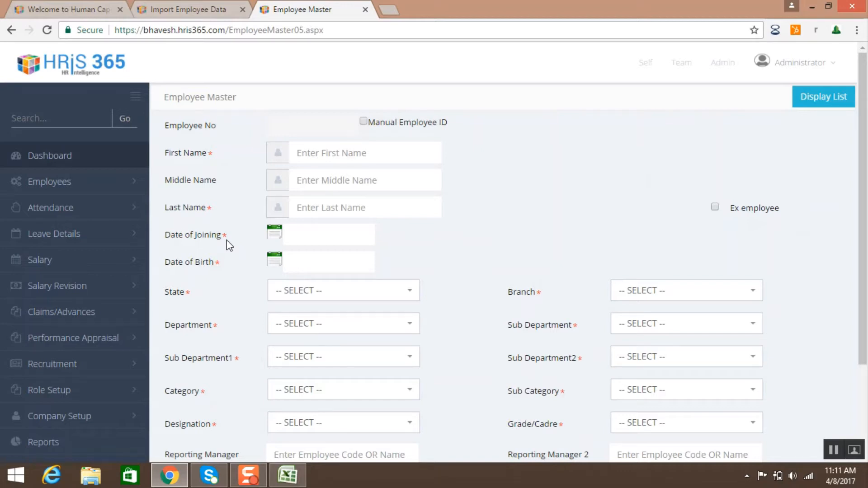
scroll(227, 240, "down", 1)
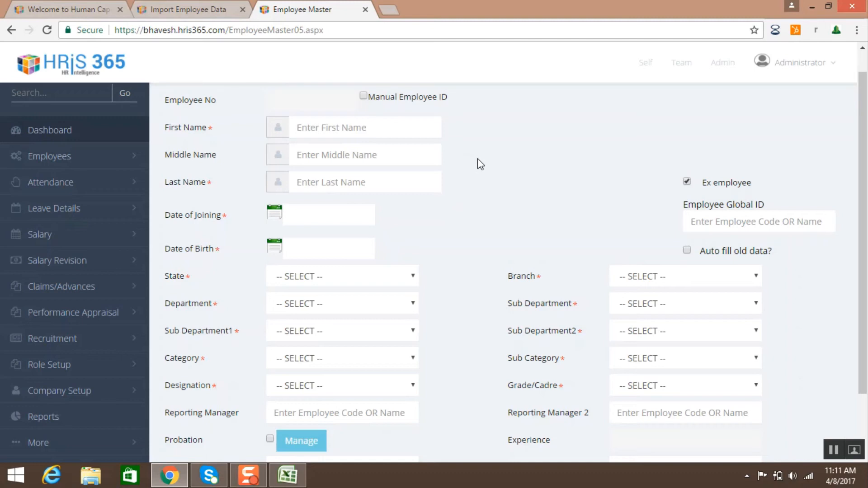
left_click(102, 161)
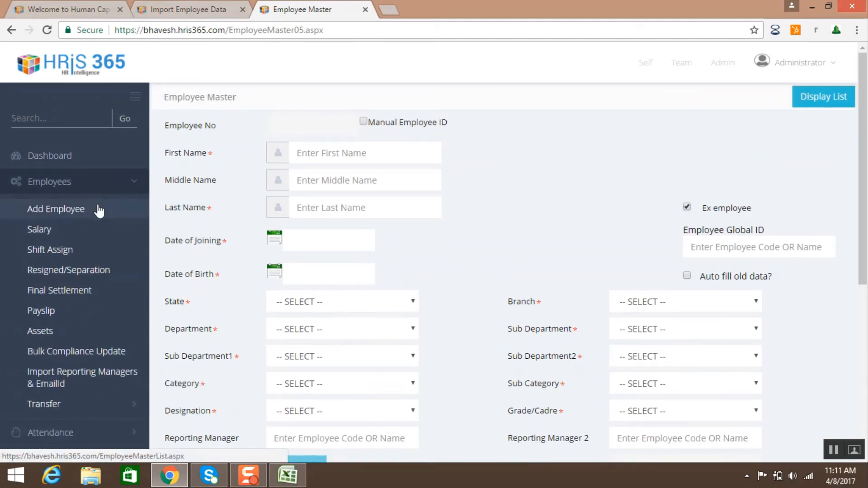
left_click(98, 209)
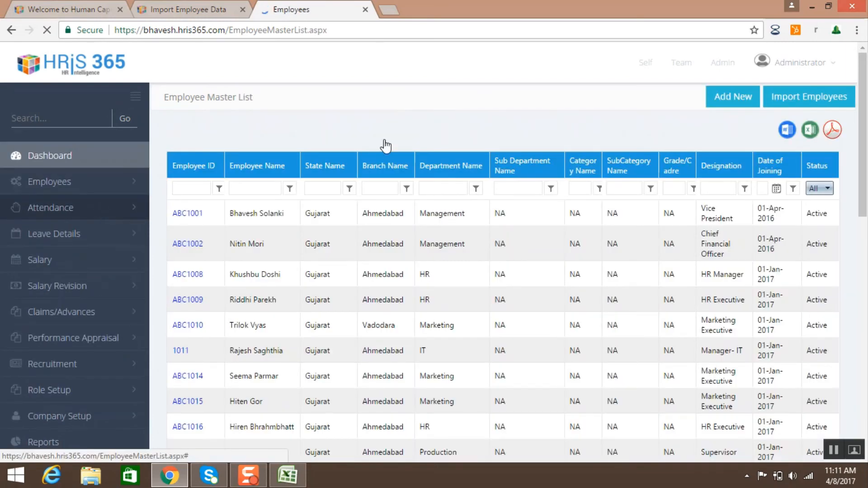